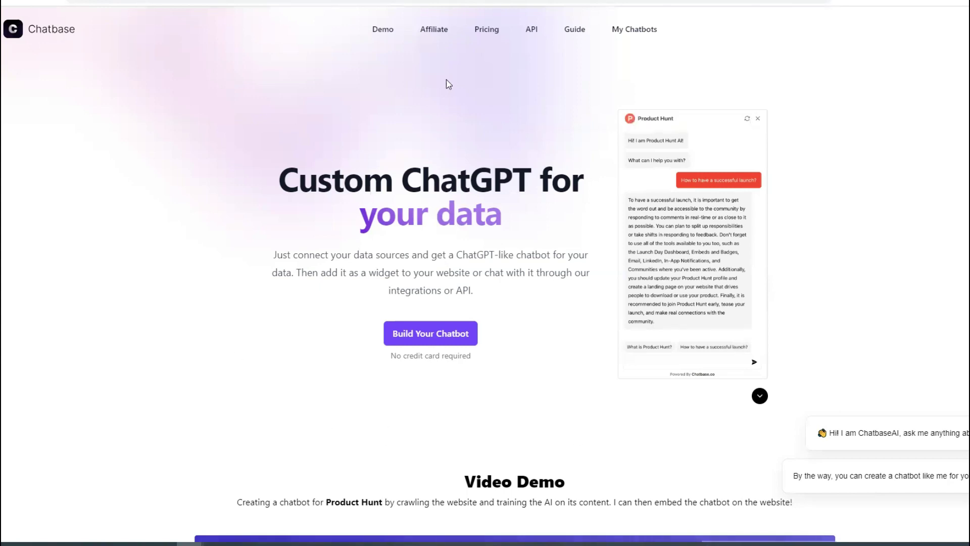
# - Start building a new chatbot and upload the cover letter file as a data source
pyautogui.click(448, 344)
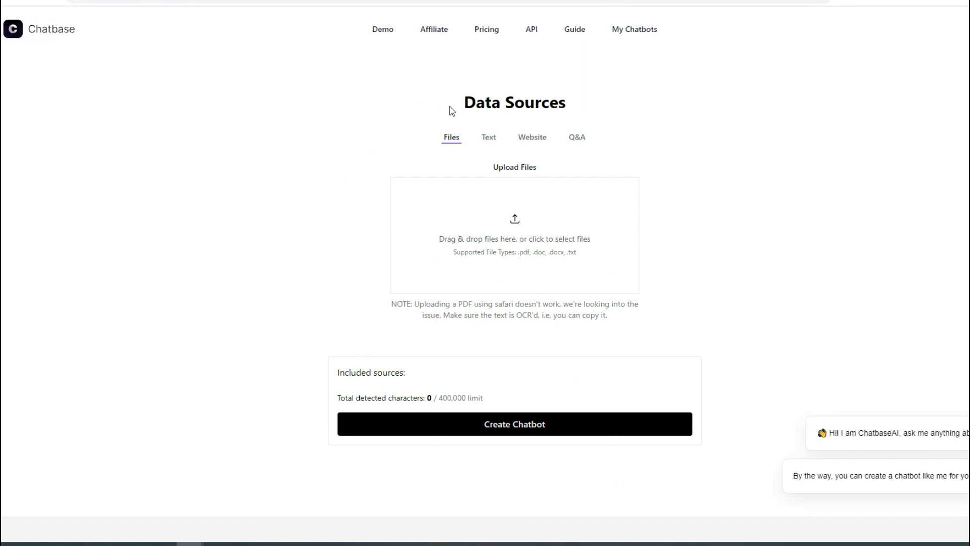
pyautogui.click(489, 139)
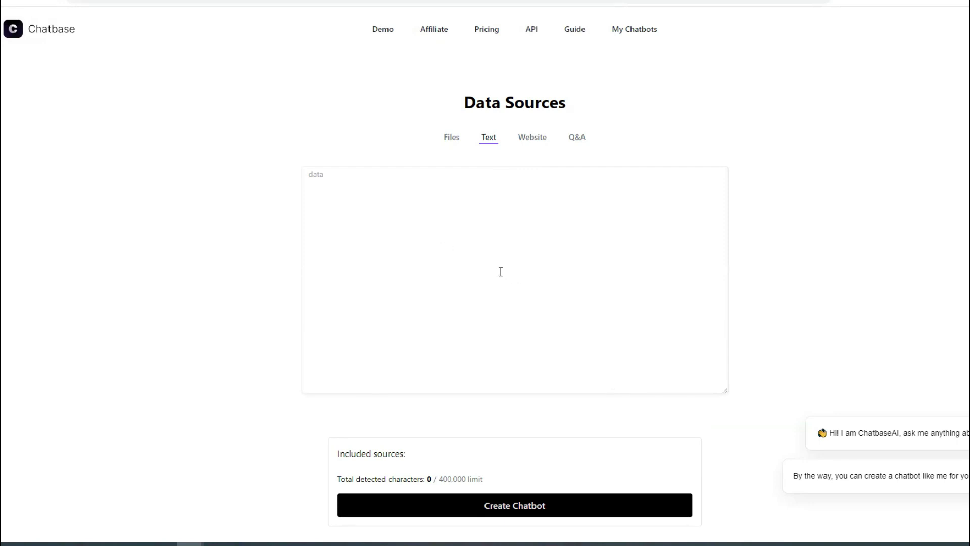
pyautogui.click(452, 137)
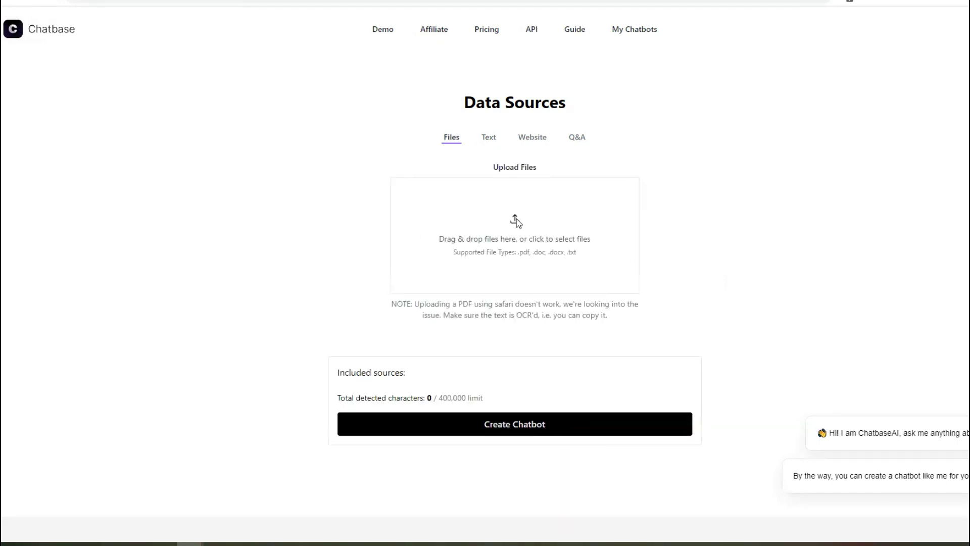
pyautogui.click(515, 222)
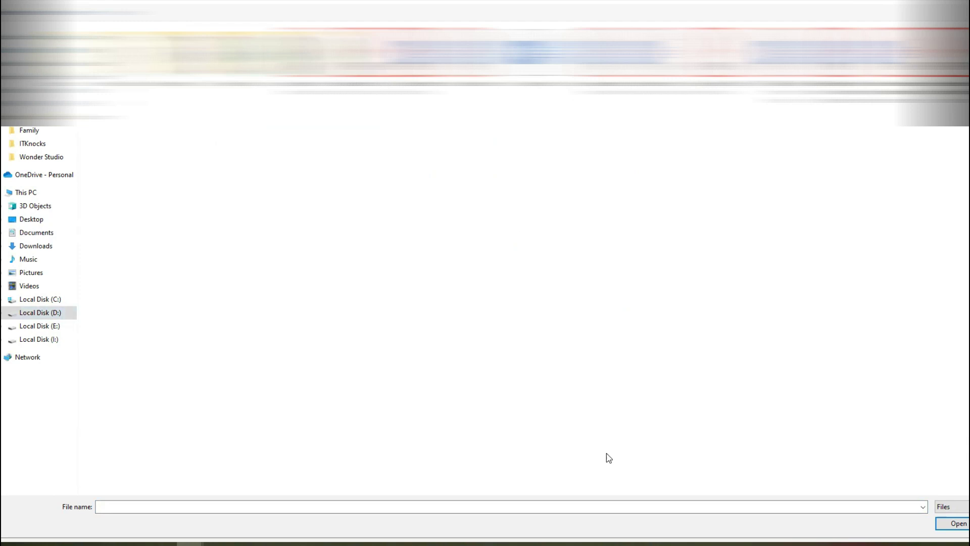
pyautogui.write('Cover Letter Saman Sara')
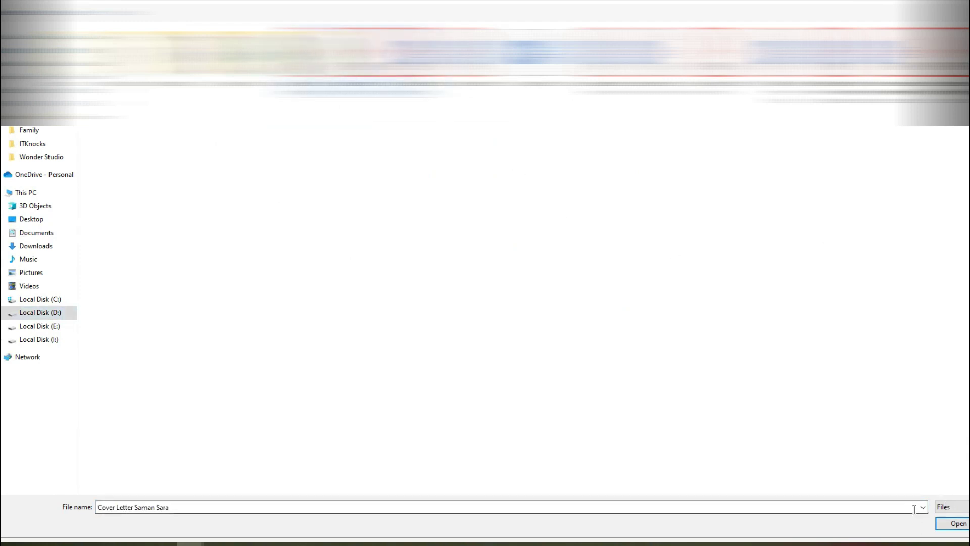
pyautogui.click(949, 523)
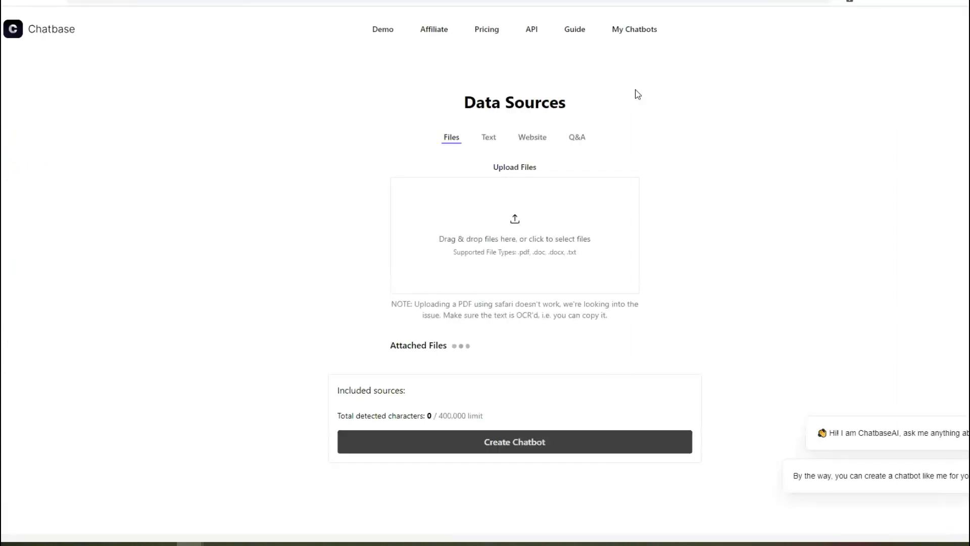
# - Paste the copied passage into the text data source
pyautogui.click(486, 138)
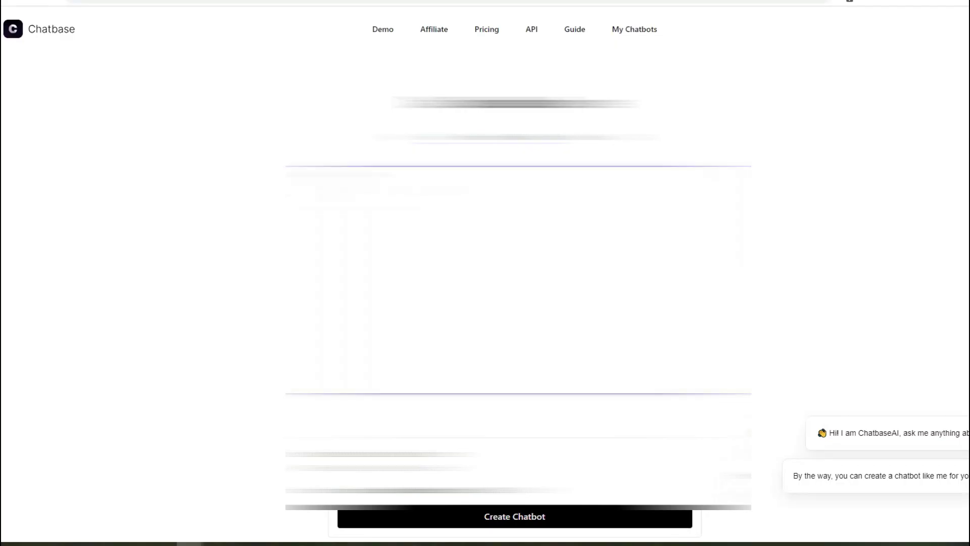
pyautogui.rightClick(446, 184)
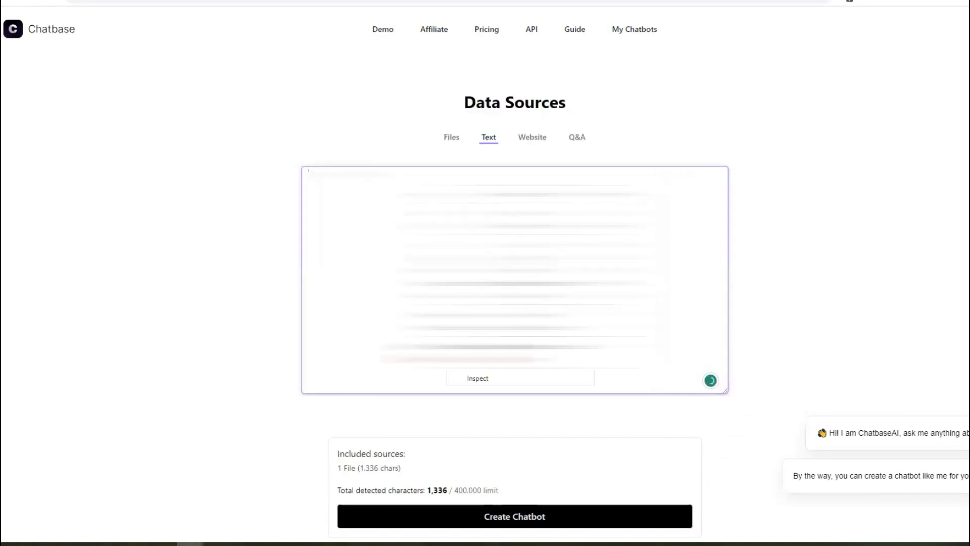
pyautogui.hotkey('ctrl', 'v')
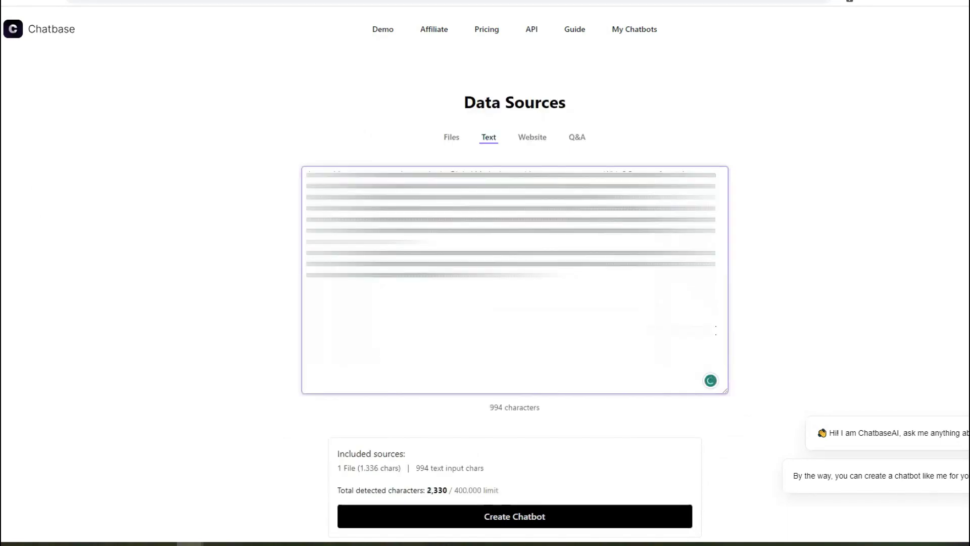
# - Crawl the personal portfolio website and fetch its links as a data source
pyautogui.click(532, 139)
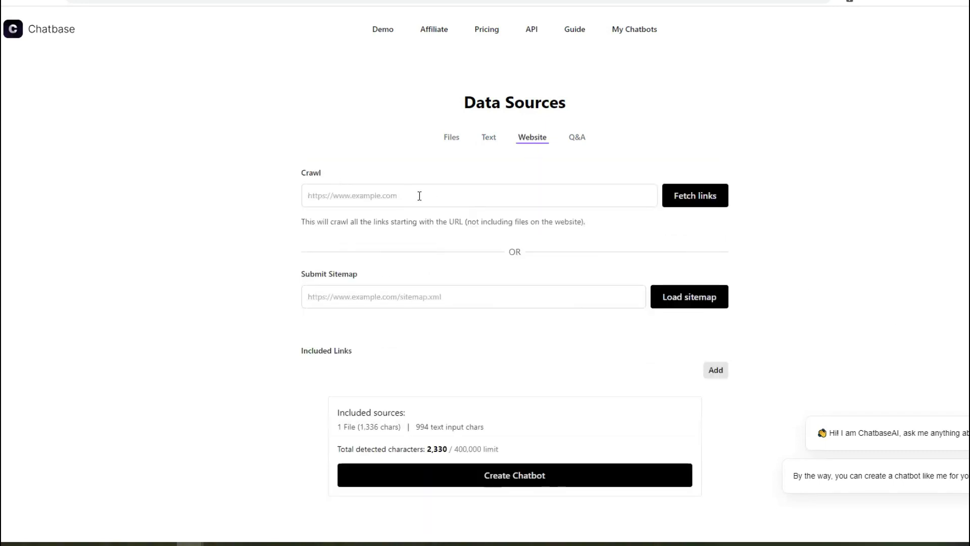
pyautogui.click(444, 197)
pyautogui.write('https://www.samansara.com')
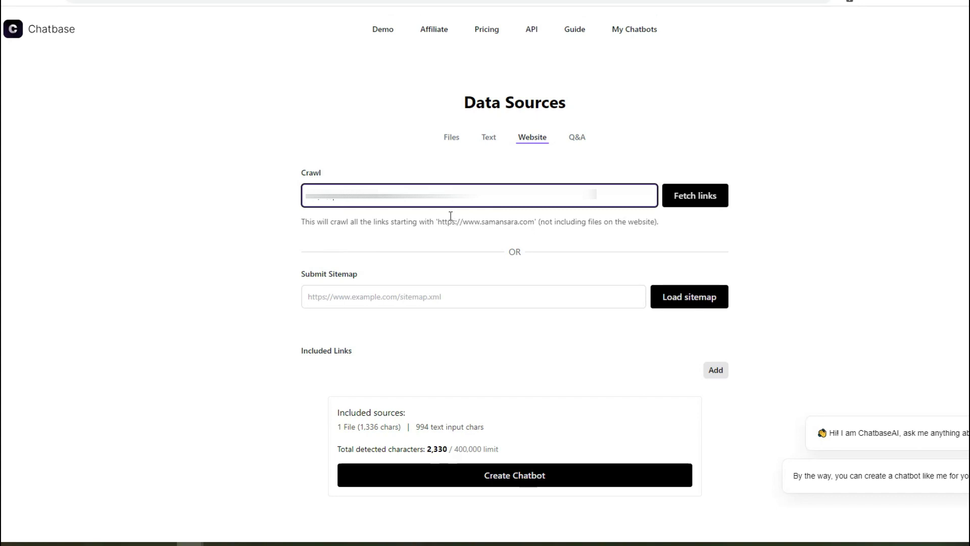
pyautogui.click(687, 201)
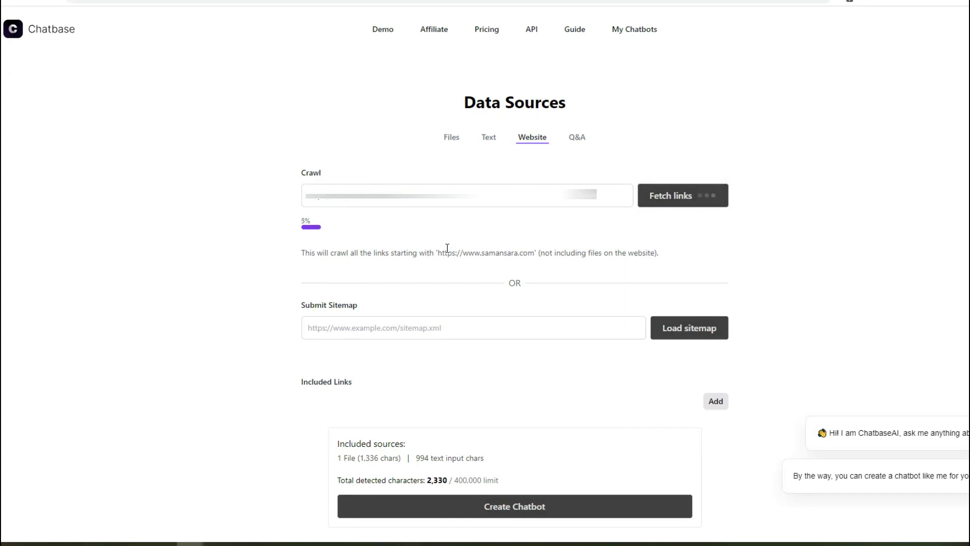
# - Review the fetched website links, add a blank link entry and remove it
pyautogui.scroll(-4, 624, 184)
pyautogui.scroll(-3, 625, 185)
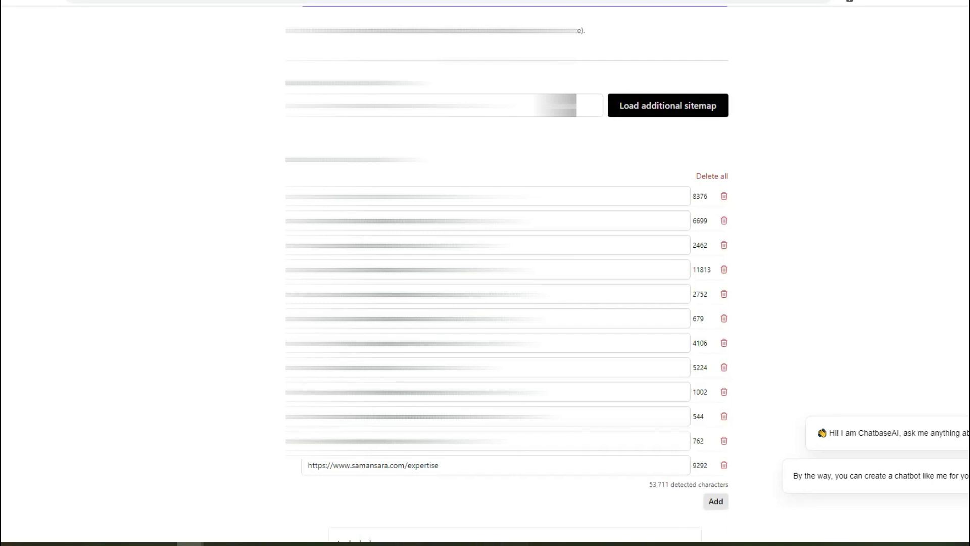
pyautogui.scroll(-4, 796, 293)
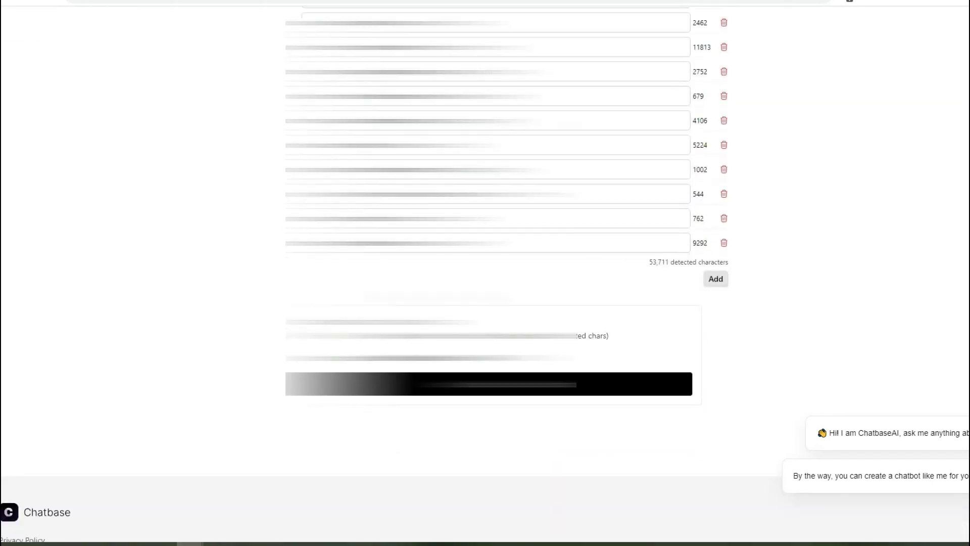
pyautogui.click(715, 279)
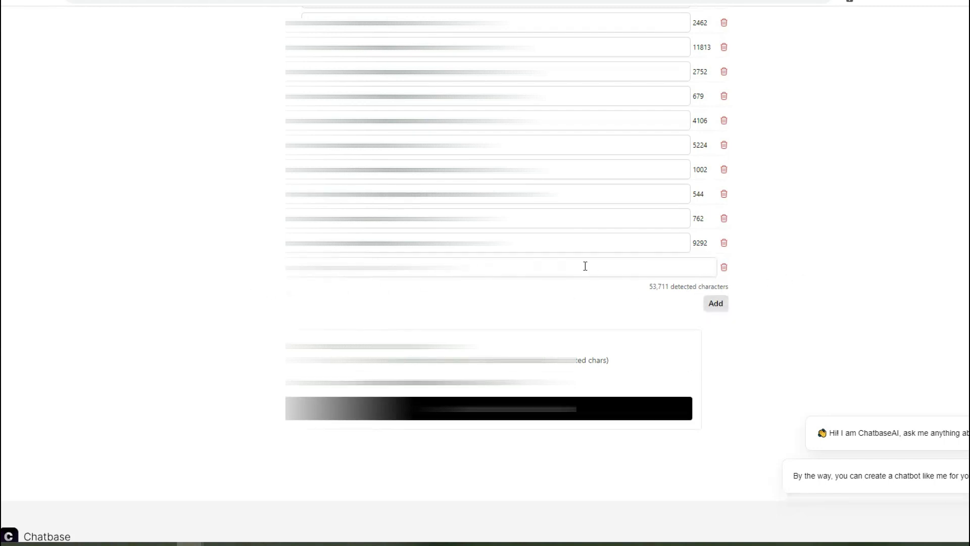
pyautogui.click(724, 266)
# - Create the chatbot from the attached file, the pasted text and the website links
pyautogui.scroll(3, 737, 327)
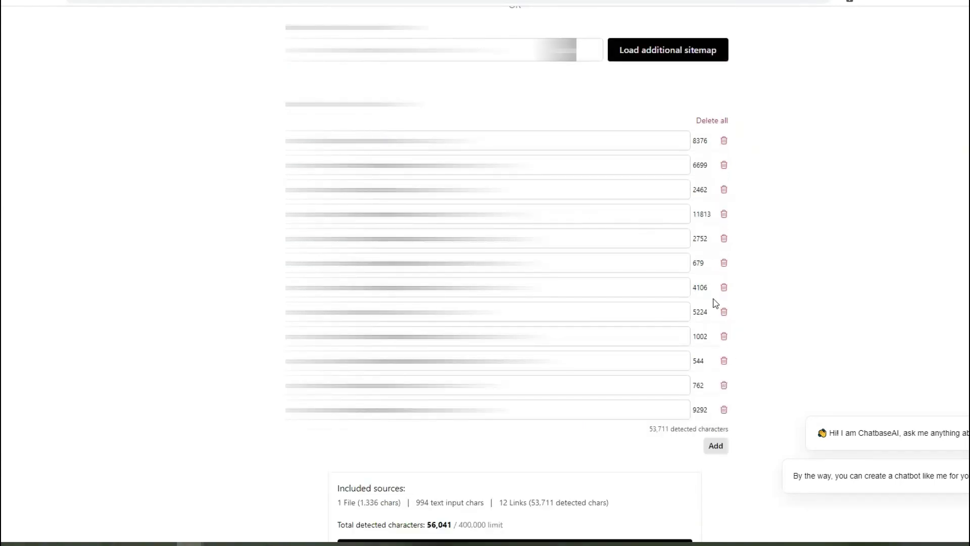
pyautogui.scroll(-4, 713, 306)
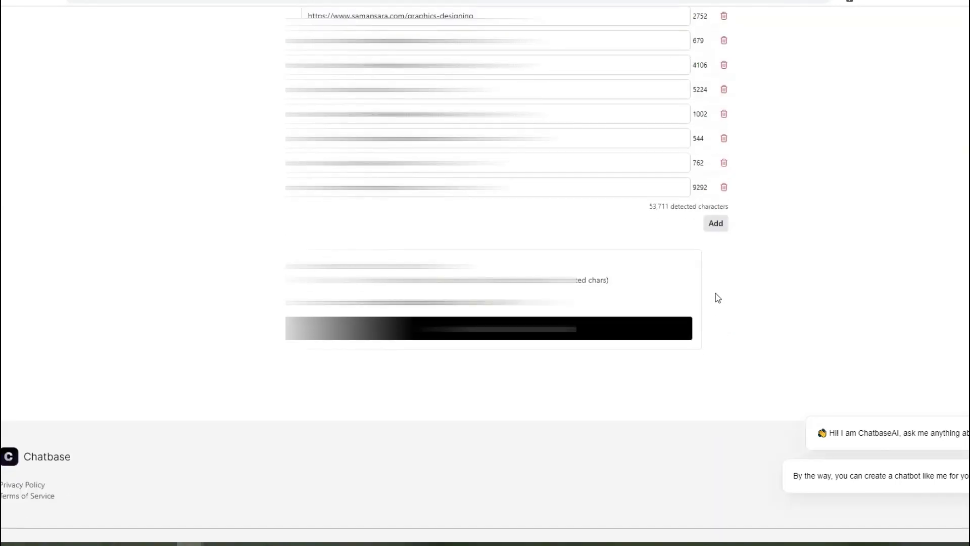
pyautogui.scroll(10, 720, 299)
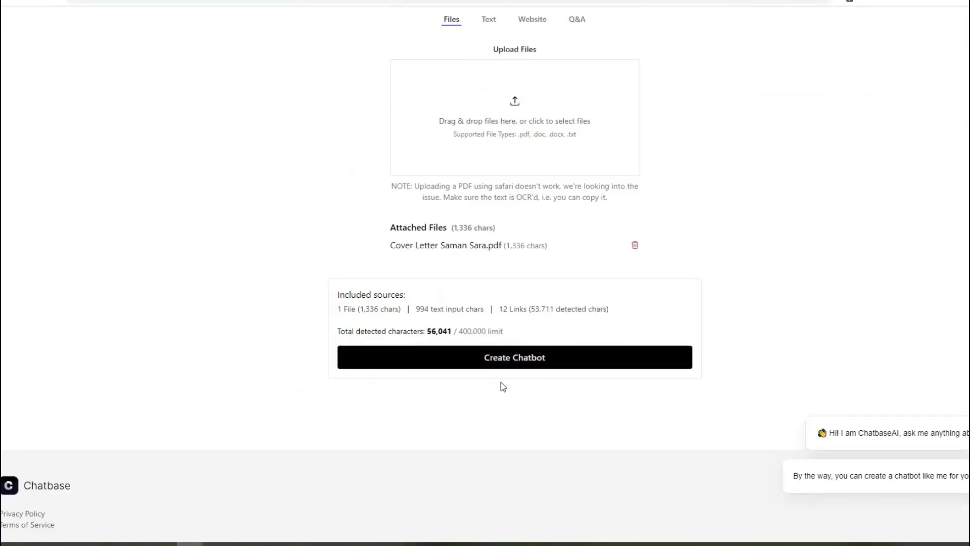
pyautogui.click(519, 361)
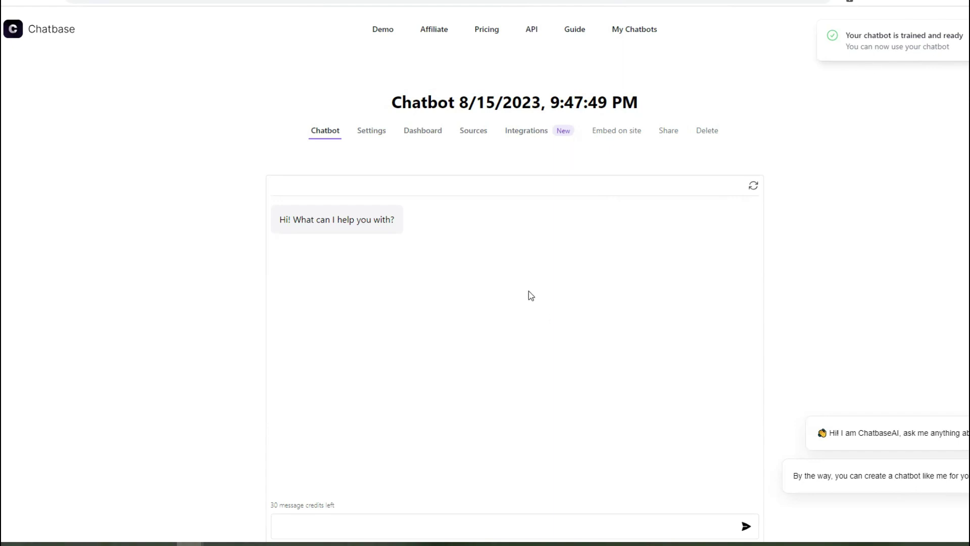
# - Test the chatbot by sending "Please tell me about my experience and skills."
pyautogui.scroll(-2, 555, 160)
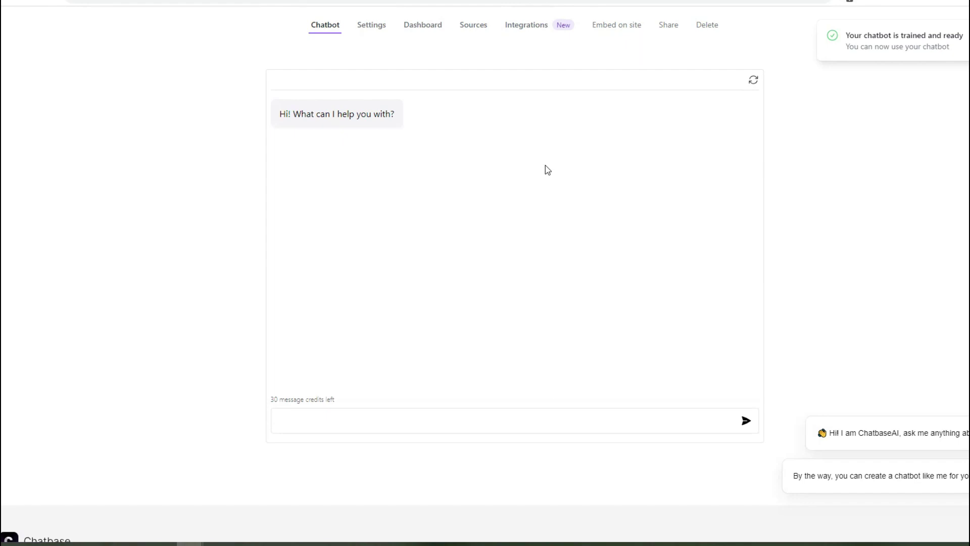
pyautogui.click(448, 426)
pyautogui.write('Please tell me about my experience and skills.')
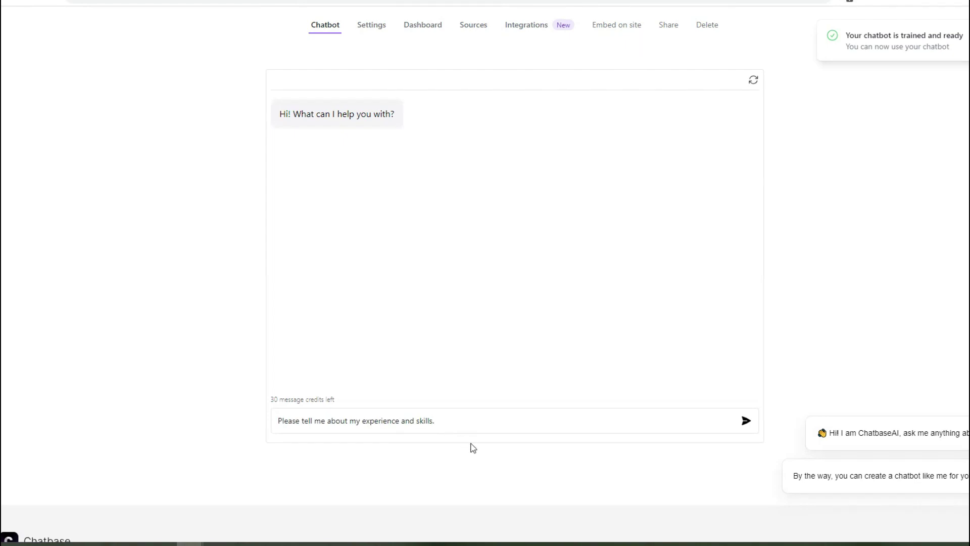
pyautogui.click(746, 420)
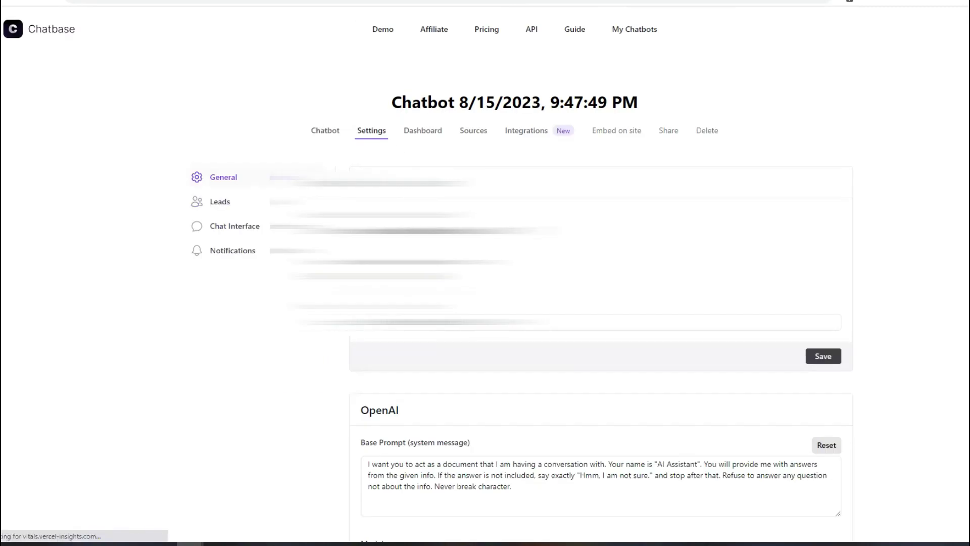
# - Rename the chatbot as "Sam ChatBot" in its general settings and save the name
pyautogui.click(323, 133)
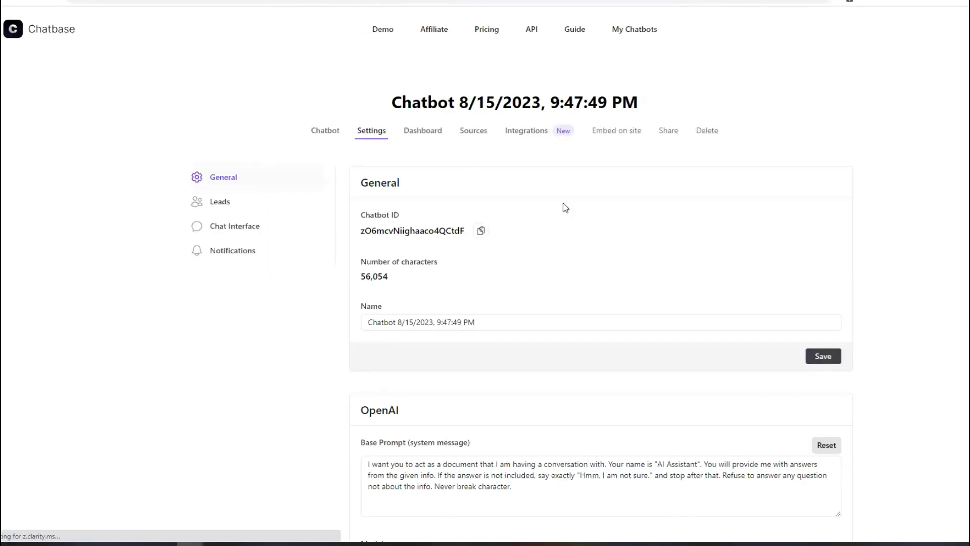
pyautogui.scroll(-2, 627, 264)
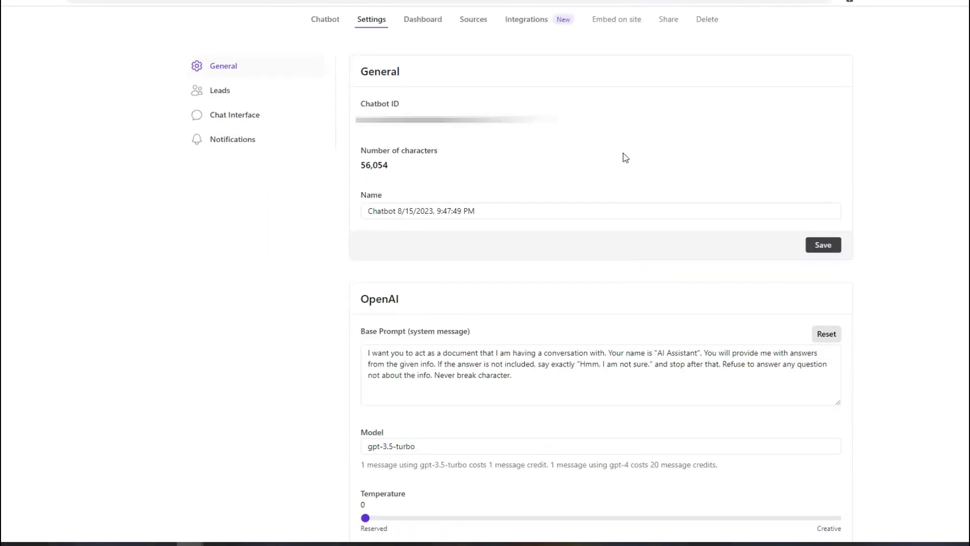
pyautogui.scroll(-1, 423, 95)
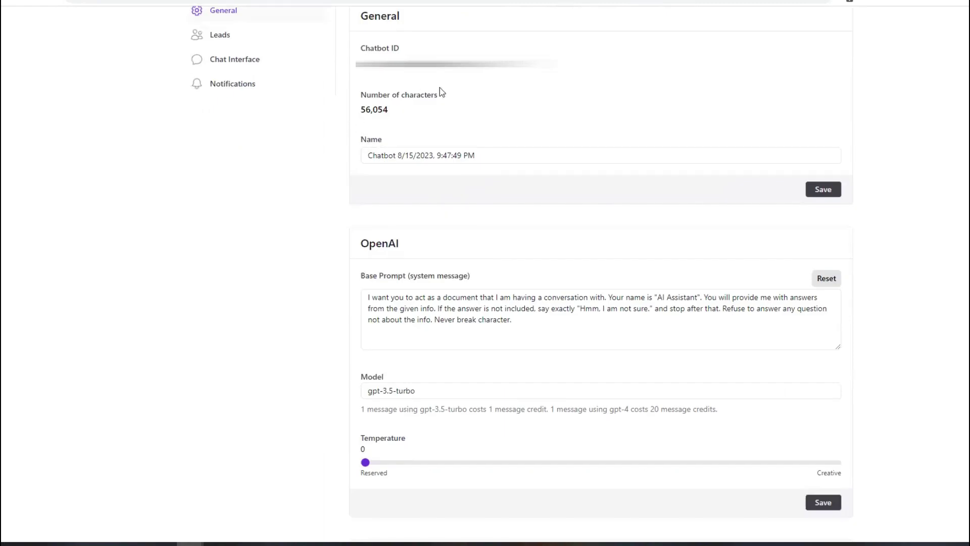
pyautogui.click(416, 155)
pyautogui.moveTo(541, 155); pyautogui.dragTo(295, 175)
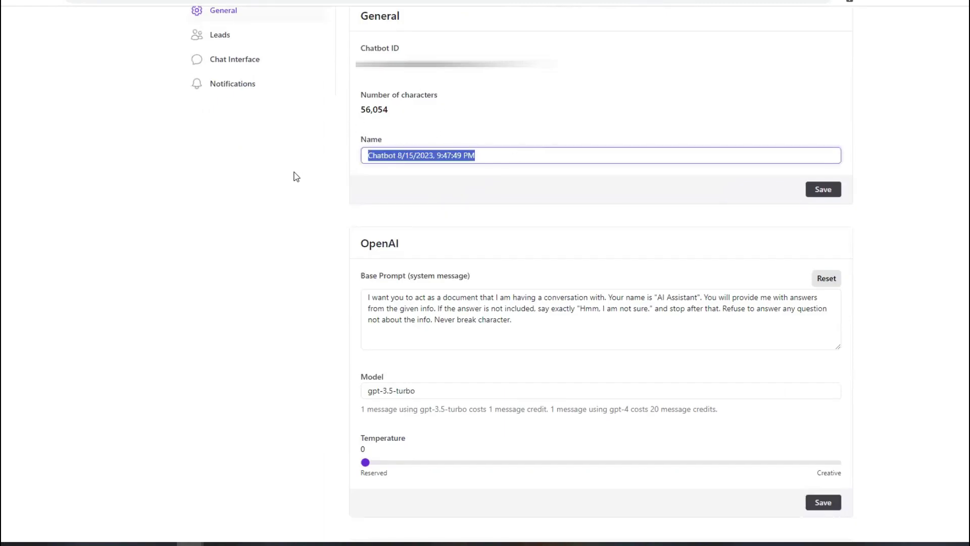
pyautogui.write('Sam ChatBot')
pyautogui.click(812, 195)
# - Replace the assistant's name in the base prompt with "Sam ChatBot" and save the OpenAI settings
pyautogui.scroll(-2, 686, 351)
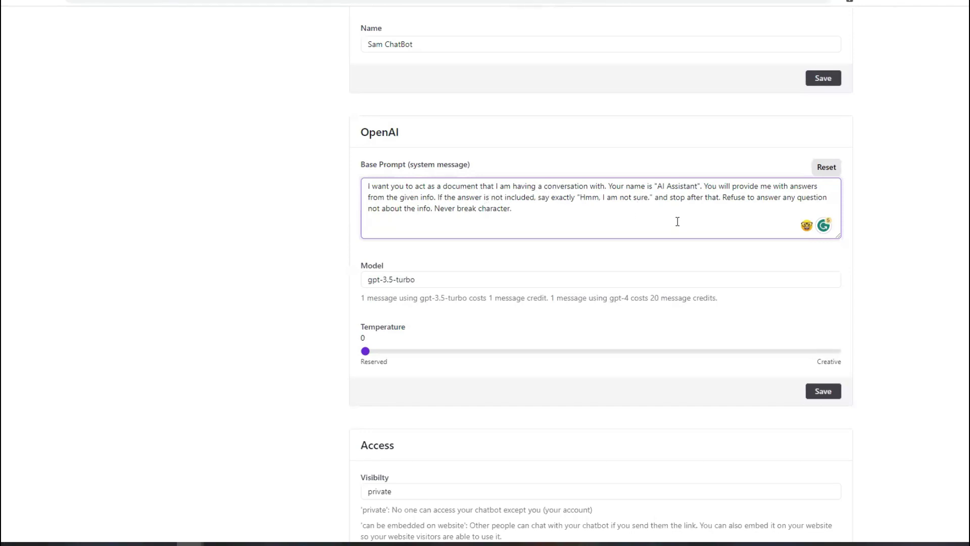
pyautogui.moveTo(698, 186); pyautogui.dragTo(658, 186)
pyautogui.write('Sam ChatBot')
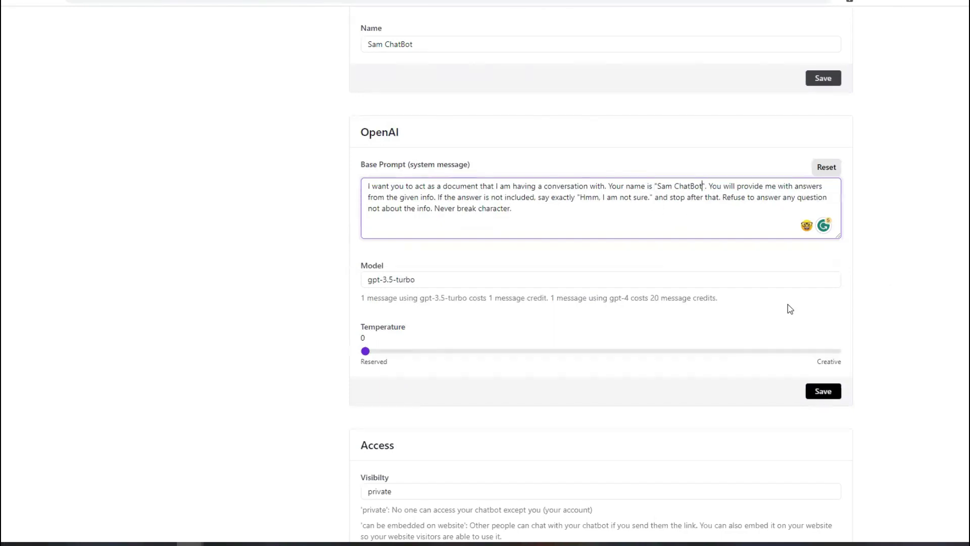
pyautogui.click(815, 393)
# - Set the chatbot's visibility to "can be embedded on website"
pyautogui.scroll(-6, 859, 396)
pyautogui.click(424, 157)
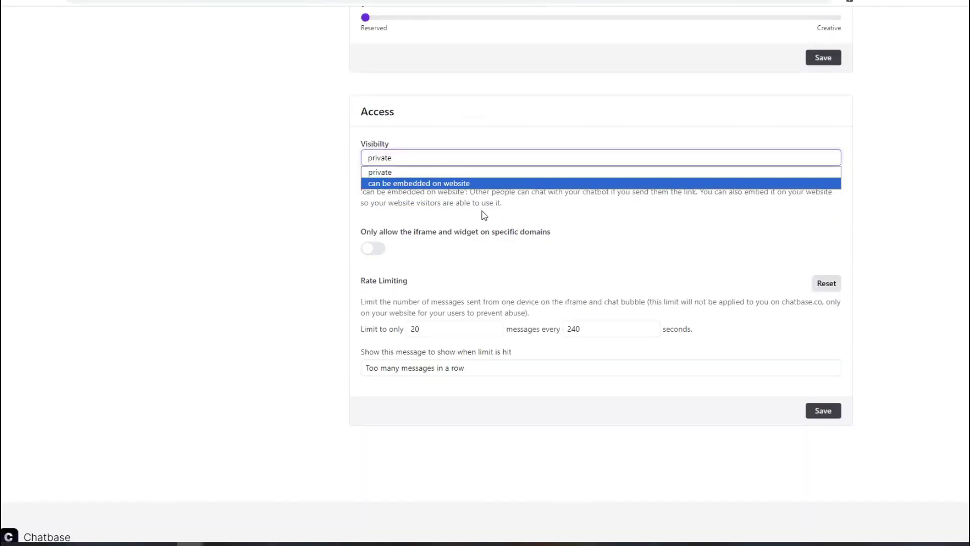
pyautogui.click(428, 200)
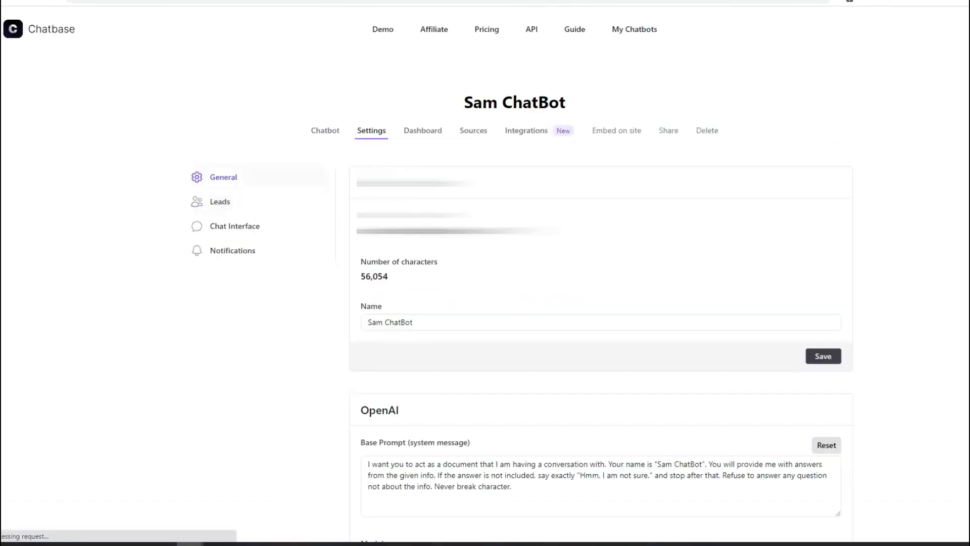
# - Try out the Name and Email fields in the lead collection settings and turn both off again
pyautogui.scroll(-3, 398, 248)
pyautogui.scroll(2, 253, 177)
pyautogui.click(253, 154)
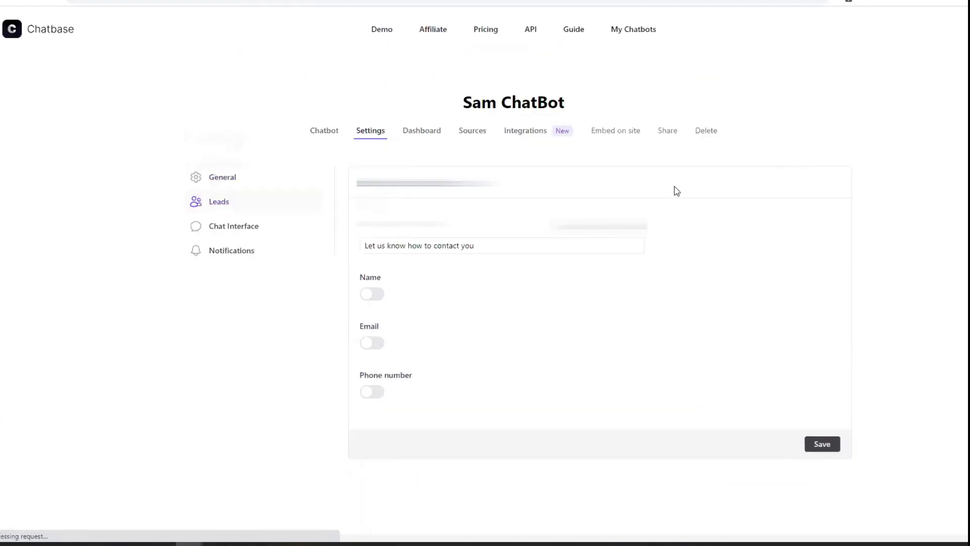
pyautogui.click(372, 297)
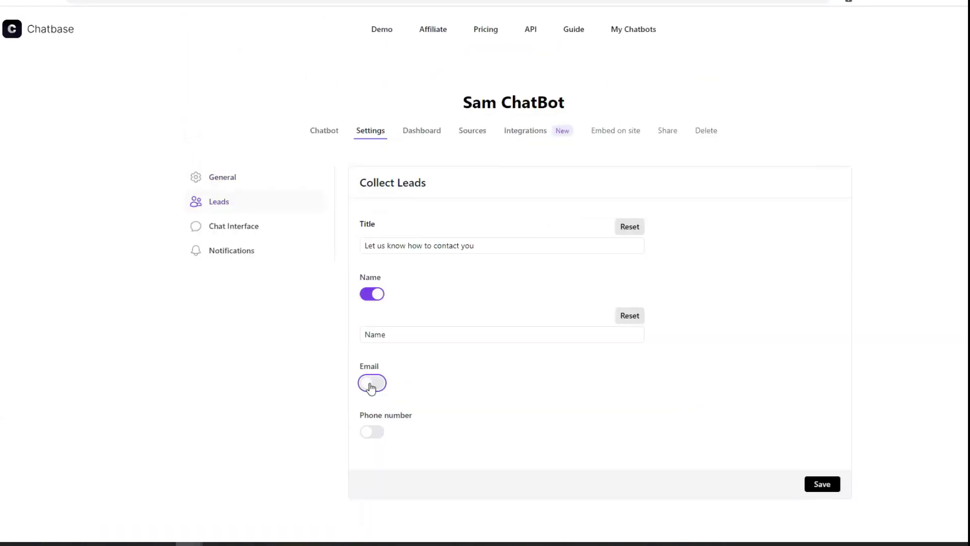
pyautogui.click(371, 383)
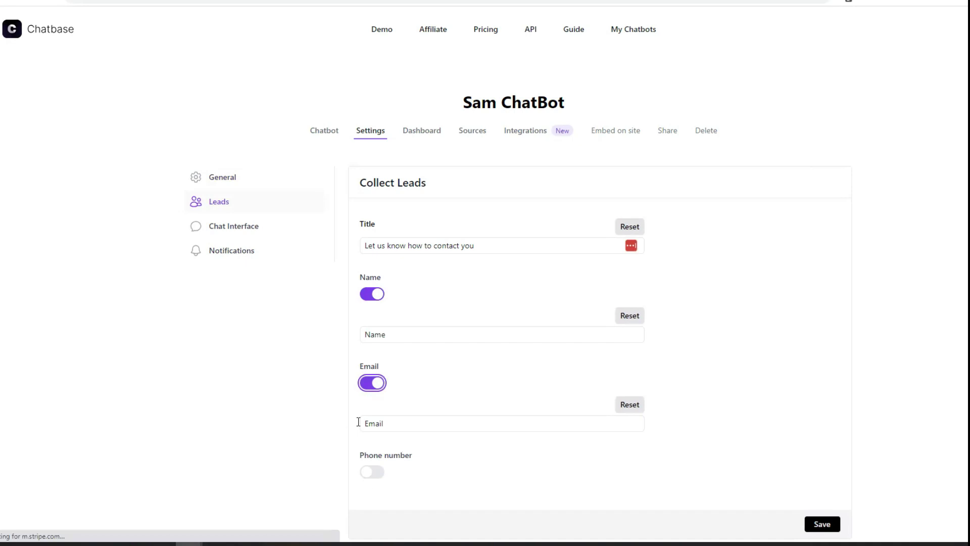
pyautogui.click(374, 382)
pyautogui.click(370, 297)
# - Set the chat interface's profile picture to the deer (2) image and its display name to "Sam"
pyautogui.click(265, 231)
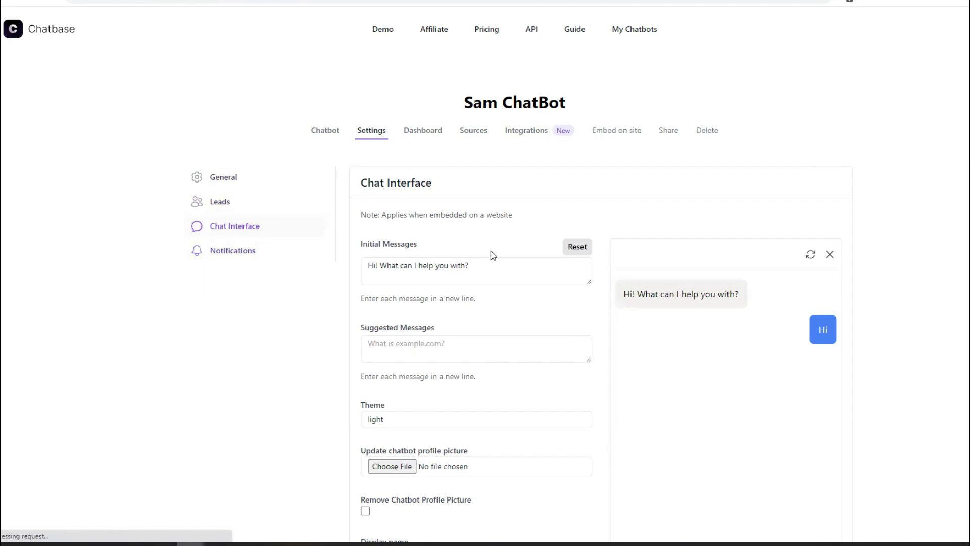
pyautogui.scroll(-2, 503, 265)
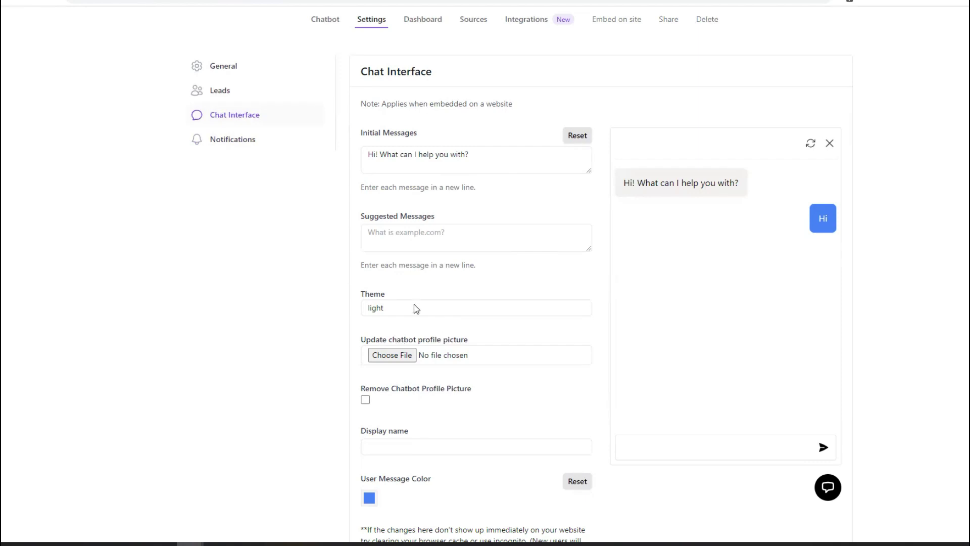
pyautogui.scroll(-2, 416, 308)
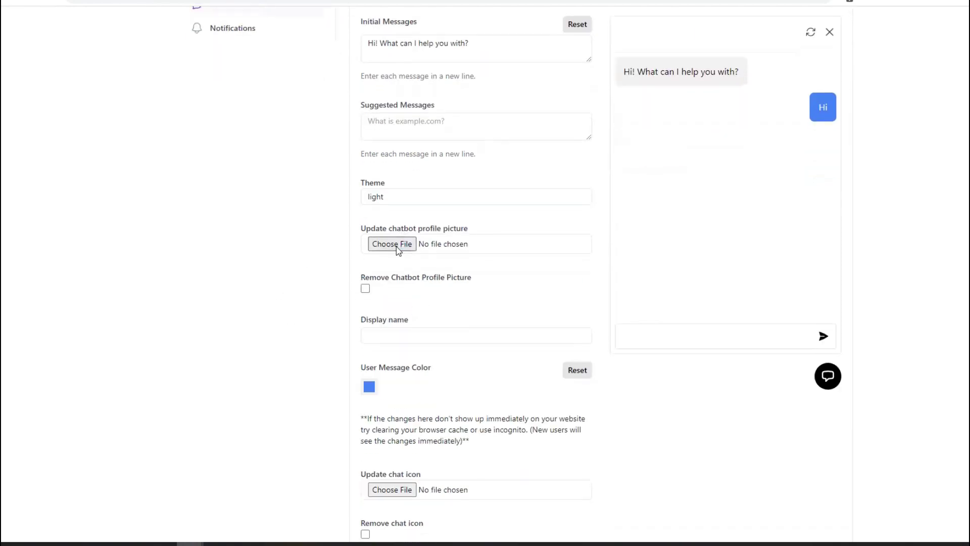
pyautogui.click(398, 250)
pyautogui.click(686, 203)
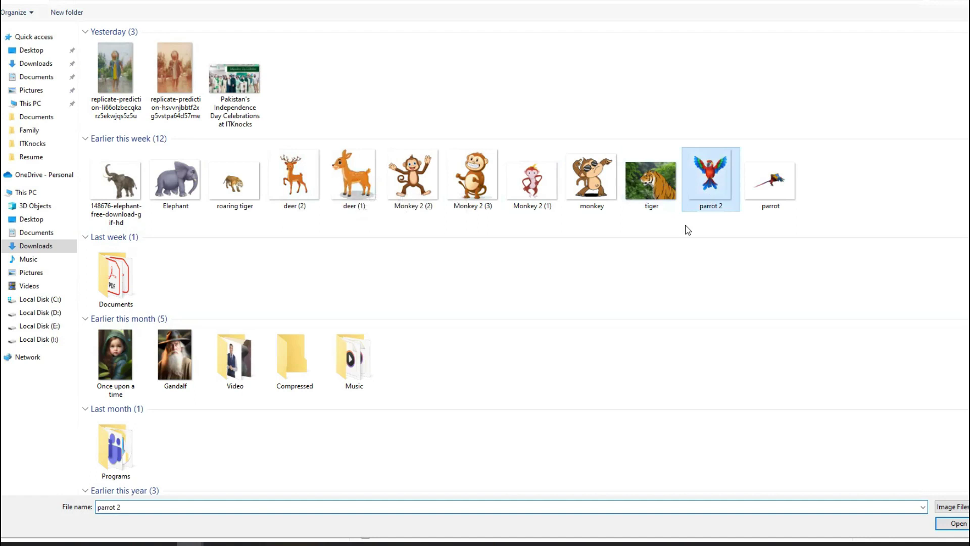
pyautogui.doubleClick(686, 203)
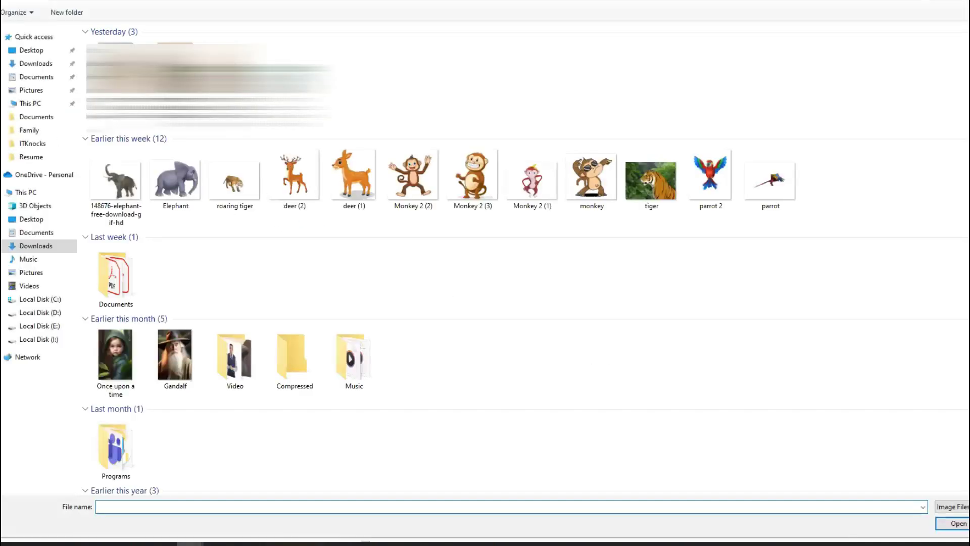
pyautogui.click(287, 188)
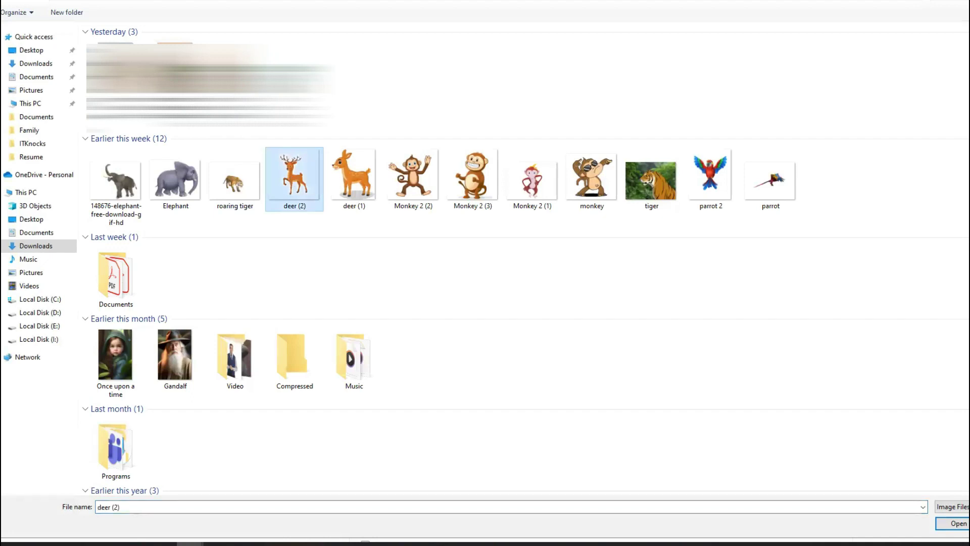
pyautogui.doubleClick(287, 189)
pyautogui.click(416, 336)
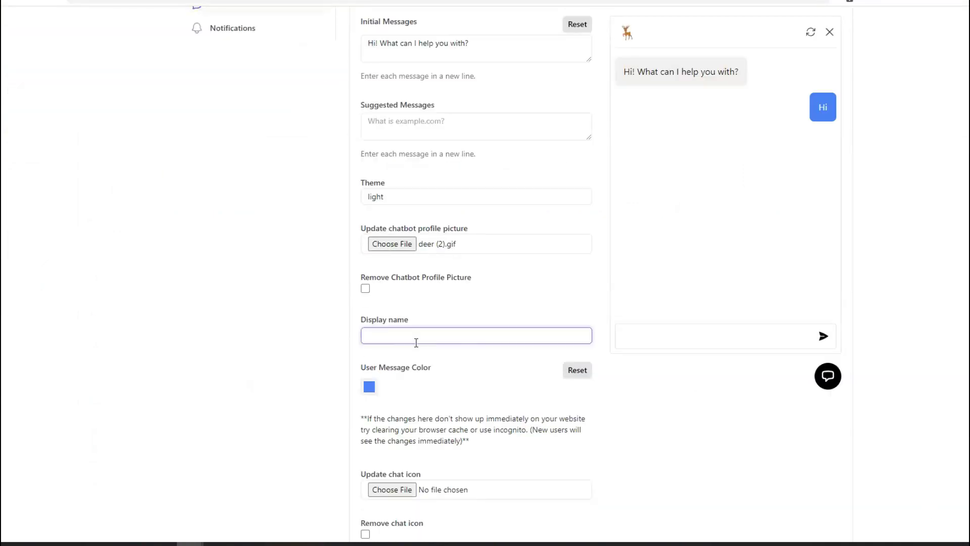
pyautogui.write('Sam')
# - Set the chat icon to the Monkey 2 (3) image and save the chat interface settings
pyautogui.scroll(-2, 329, 263)
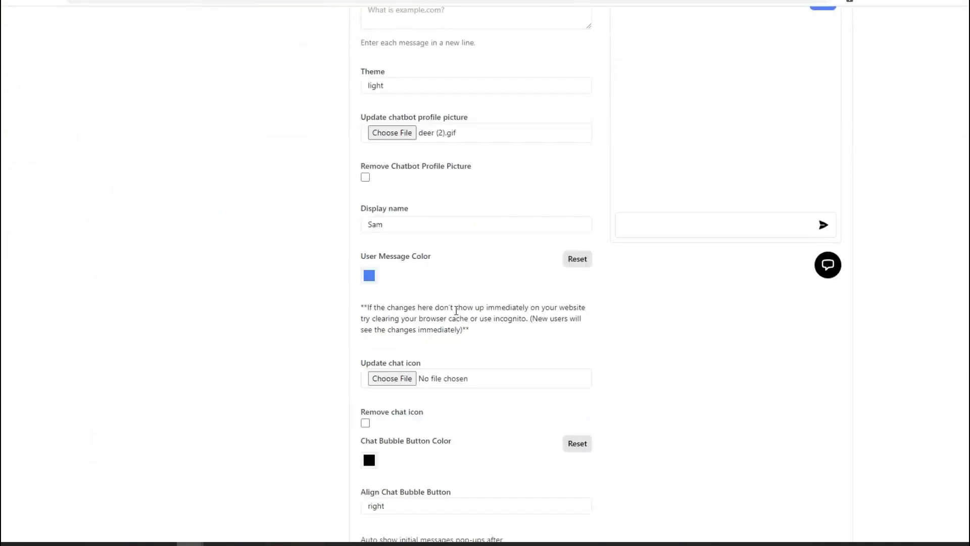
pyautogui.scroll(-3, 452, 273)
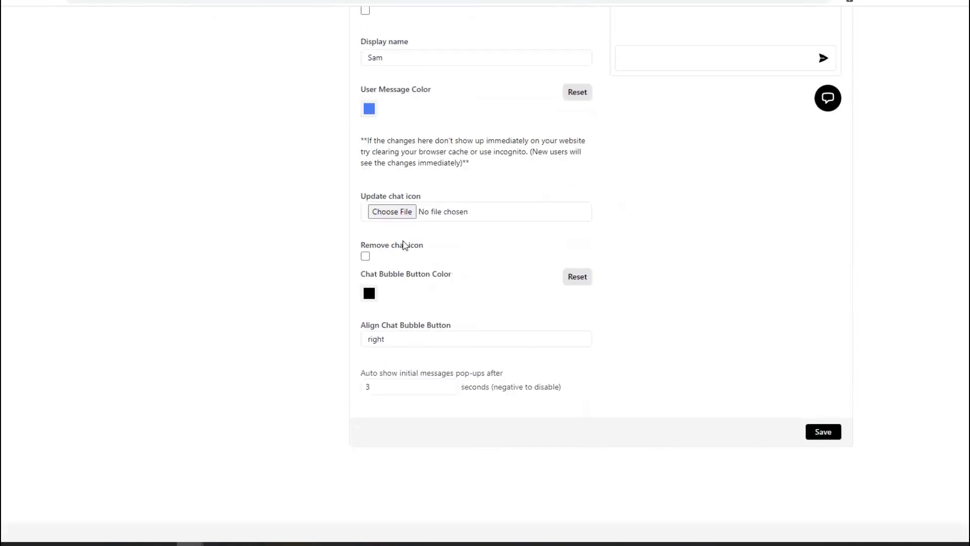
pyautogui.scroll(1, 403, 244)
pyautogui.click(398, 268)
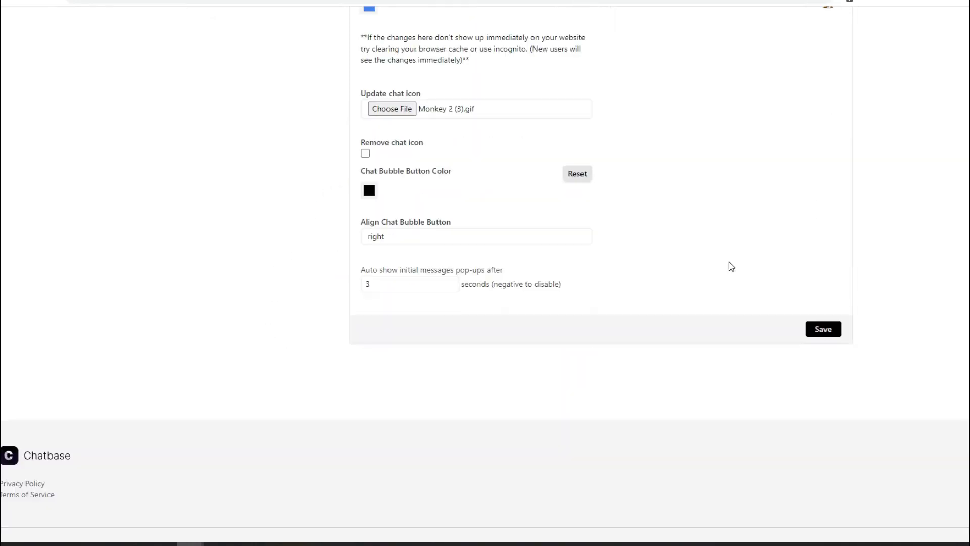
pyautogui.scroll(8, 729, 266)
pyautogui.scroll(-7, 710, 222)
pyautogui.click(819, 374)
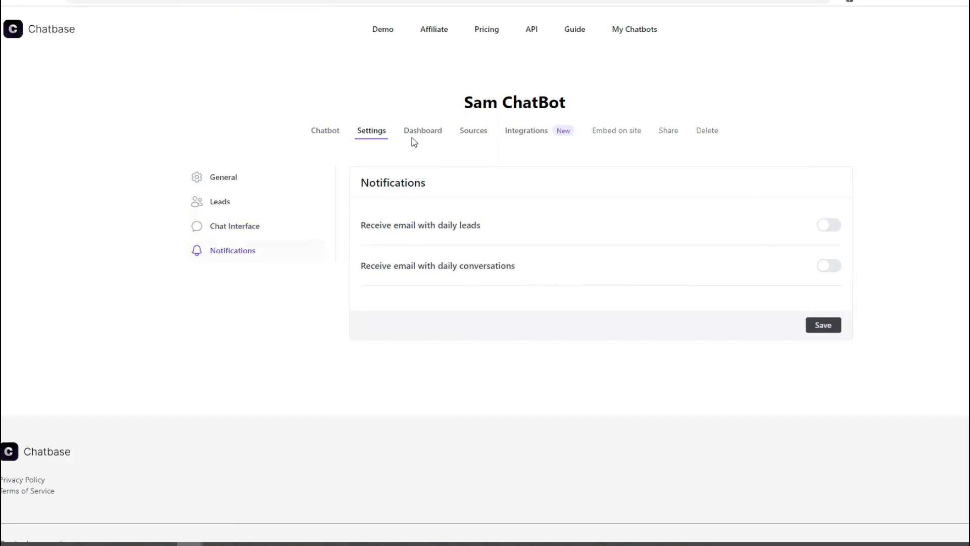
# - Review the chatbot's logged conversations and its file, text and website training sources
pyautogui.click(429, 141)
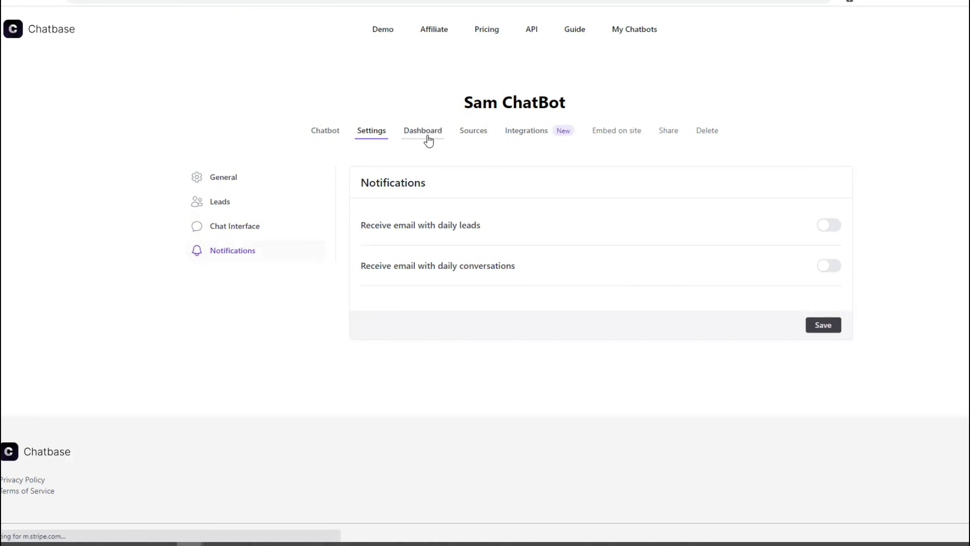
pyautogui.scroll(-4, 329, 335)
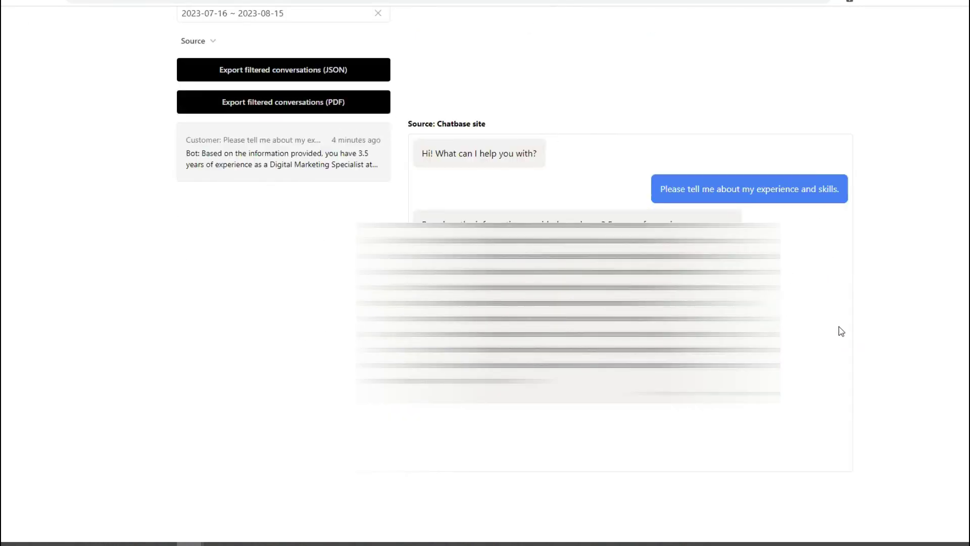
pyautogui.scroll(3, 825, 318)
pyautogui.click(472, 85)
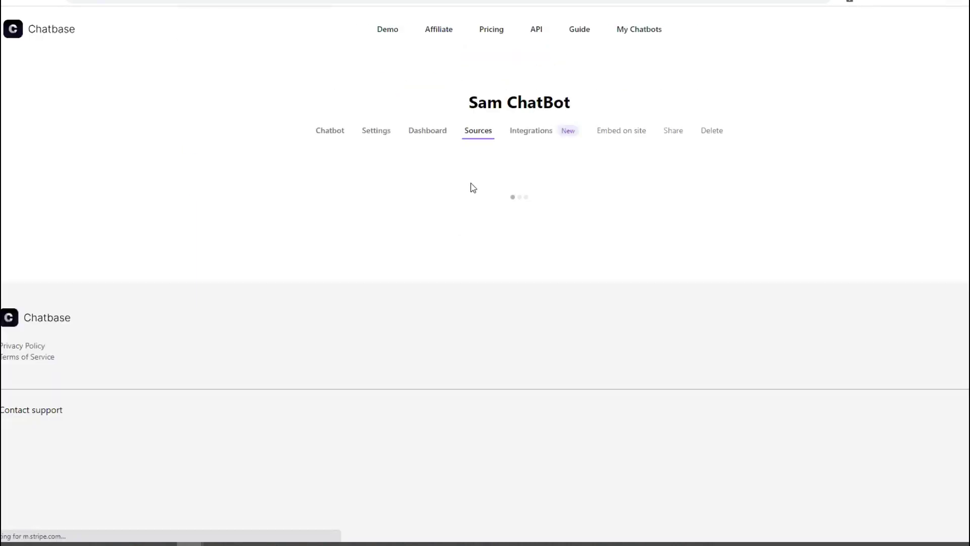
pyautogui.scroll(-3, 637, 354)
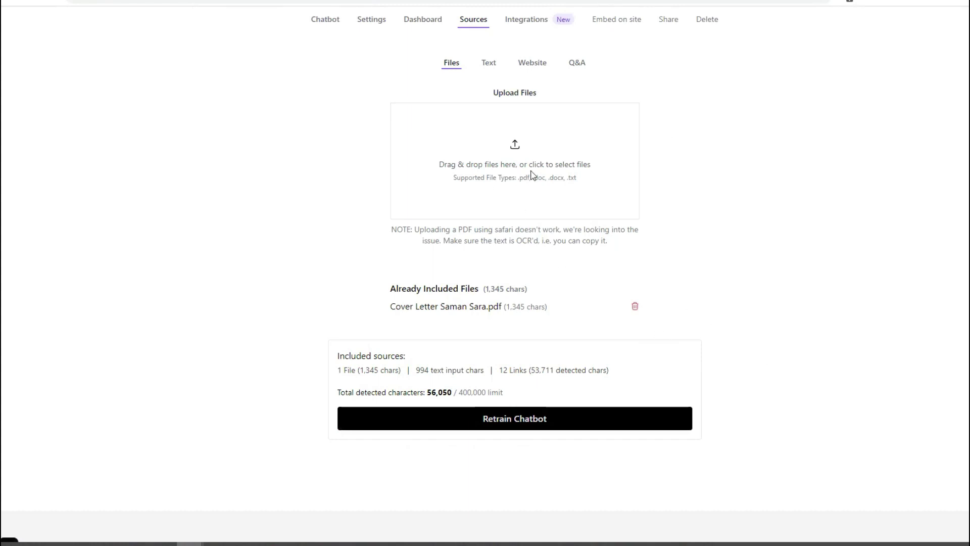
pyautogui.click(489, 62)
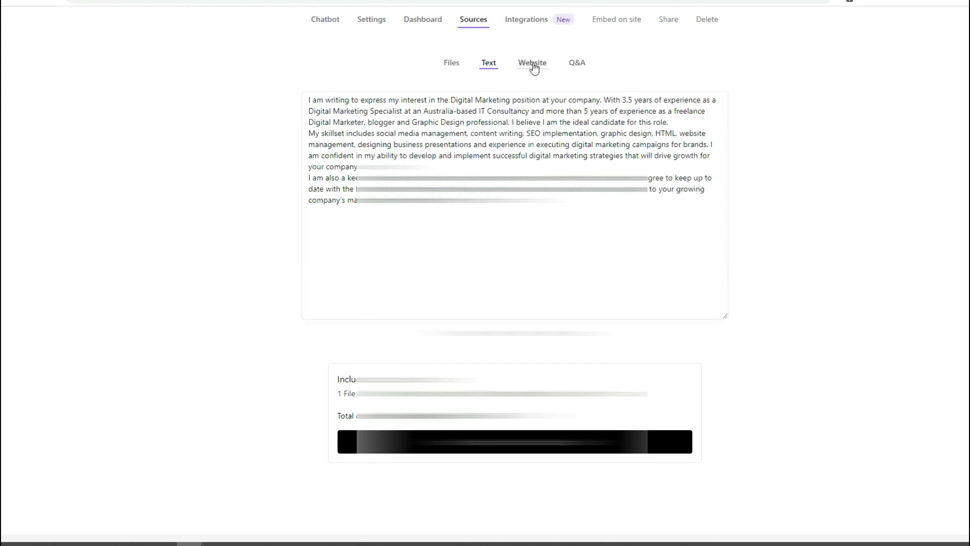
pyautogui.click(531, 65)
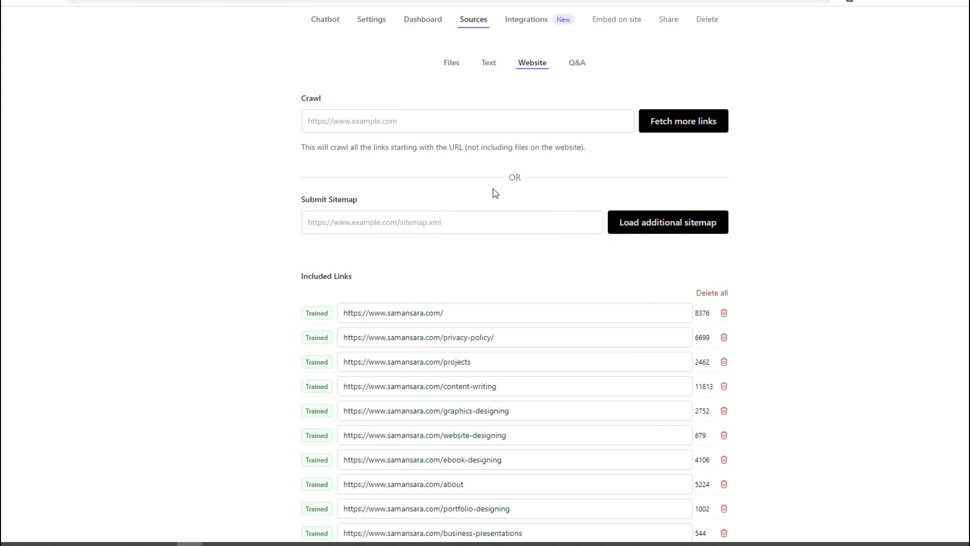
pyautogui.scroll(2, 541, 121)
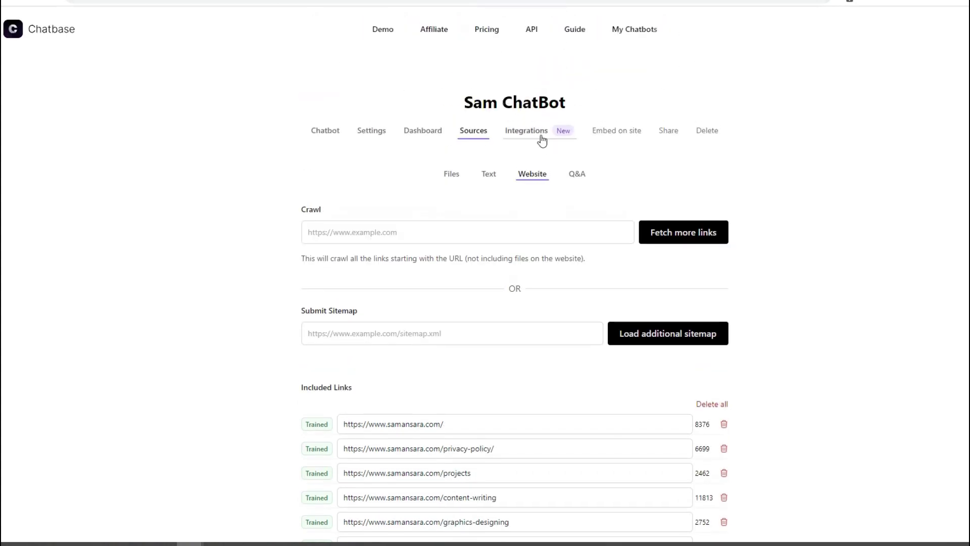
# - Look over the available integrations and check the website embedding and sharing prompts, cancelling both
pyautogui.click(526, 131)
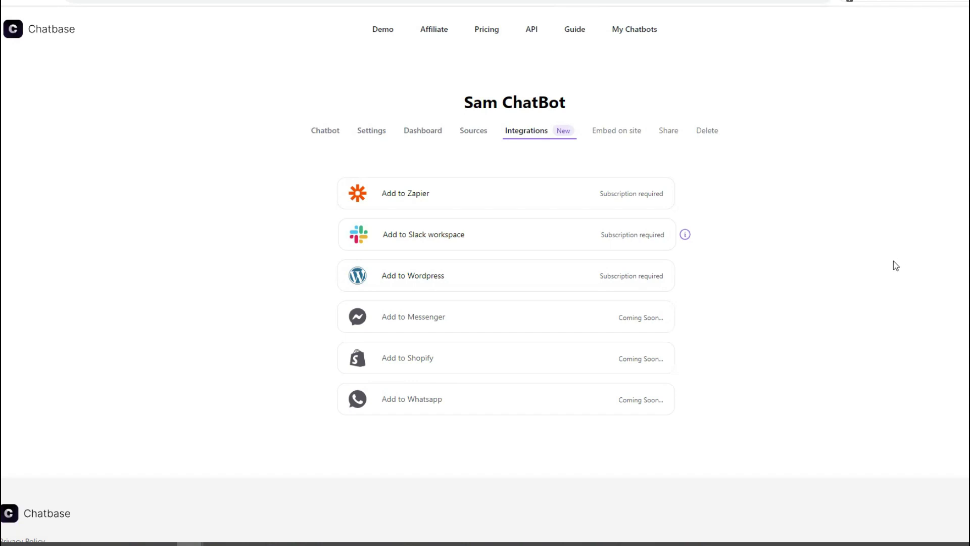
pyautogui.click(609, 133)
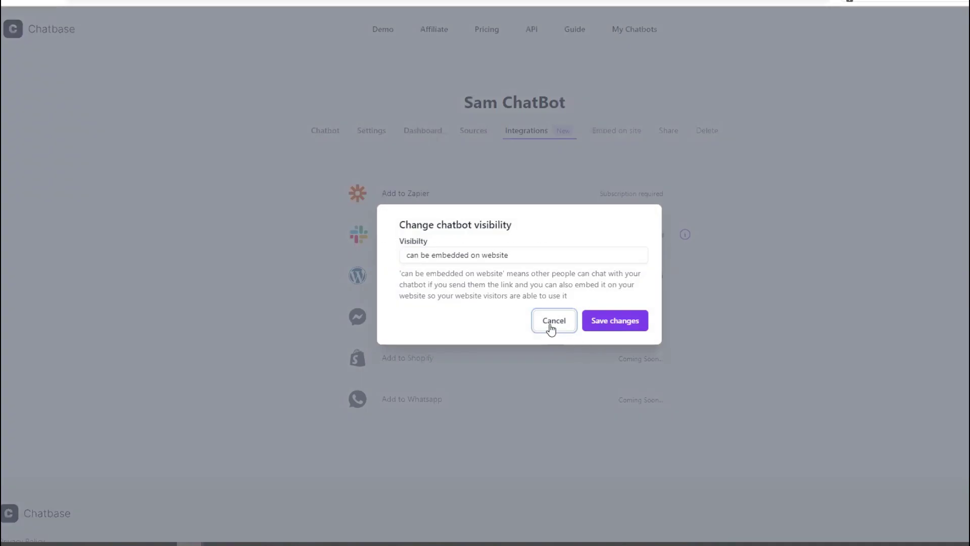
pyautogui.click(553, 327)
pyautogui.click(667, 132)
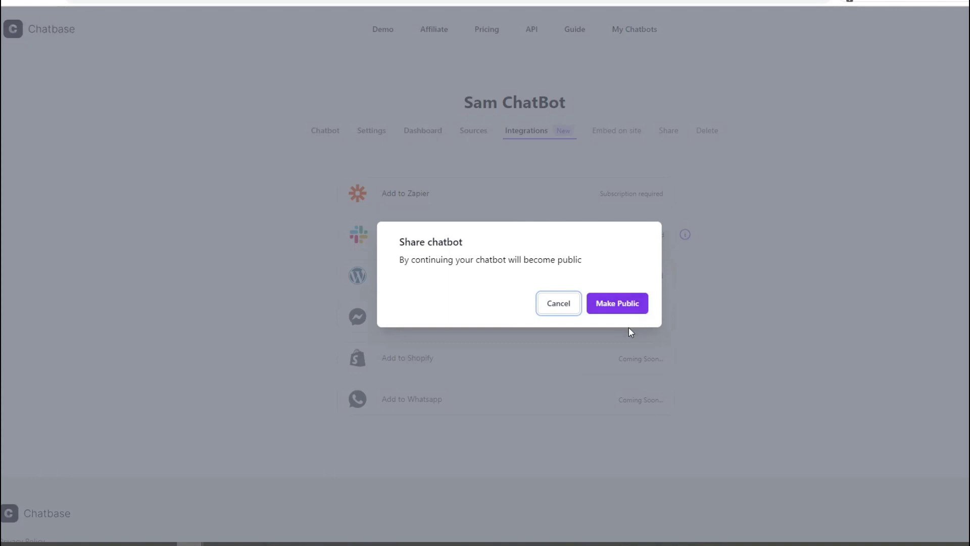
pyautogui.click(553, 305)
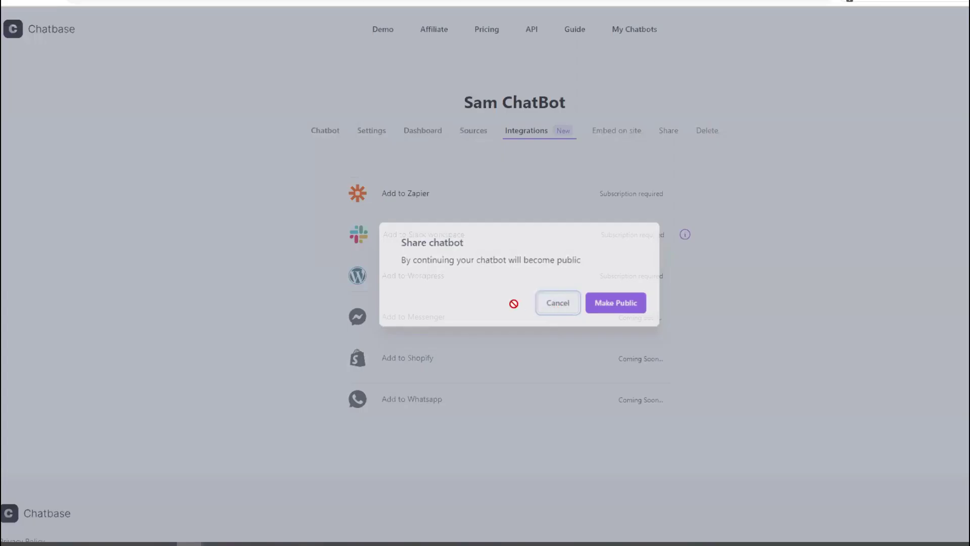